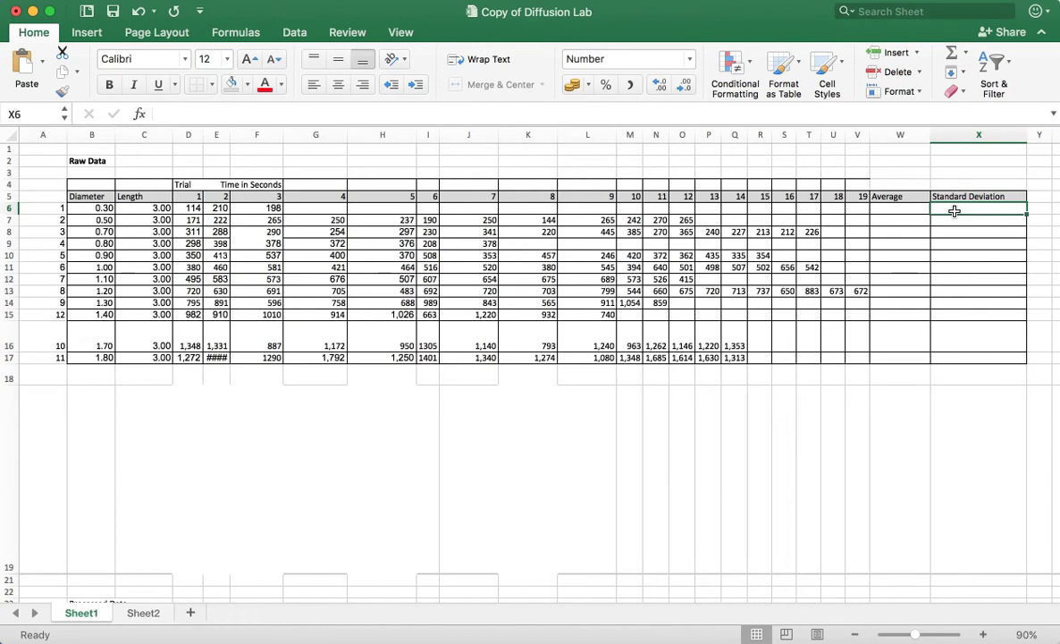
left_click(884, 208)
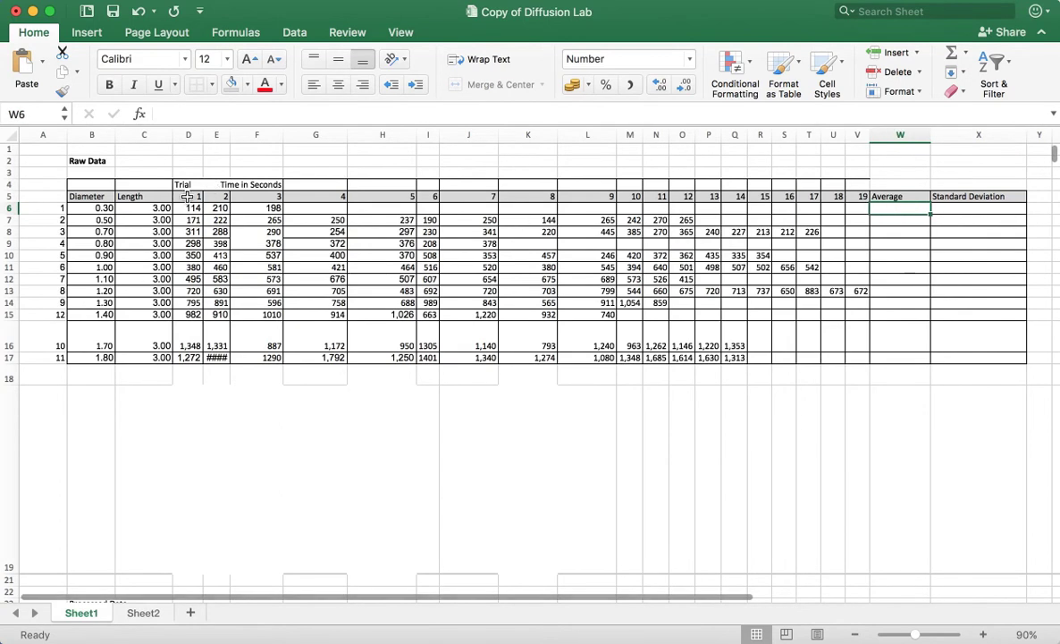
left_click_drag(188, 197, 857, 353)
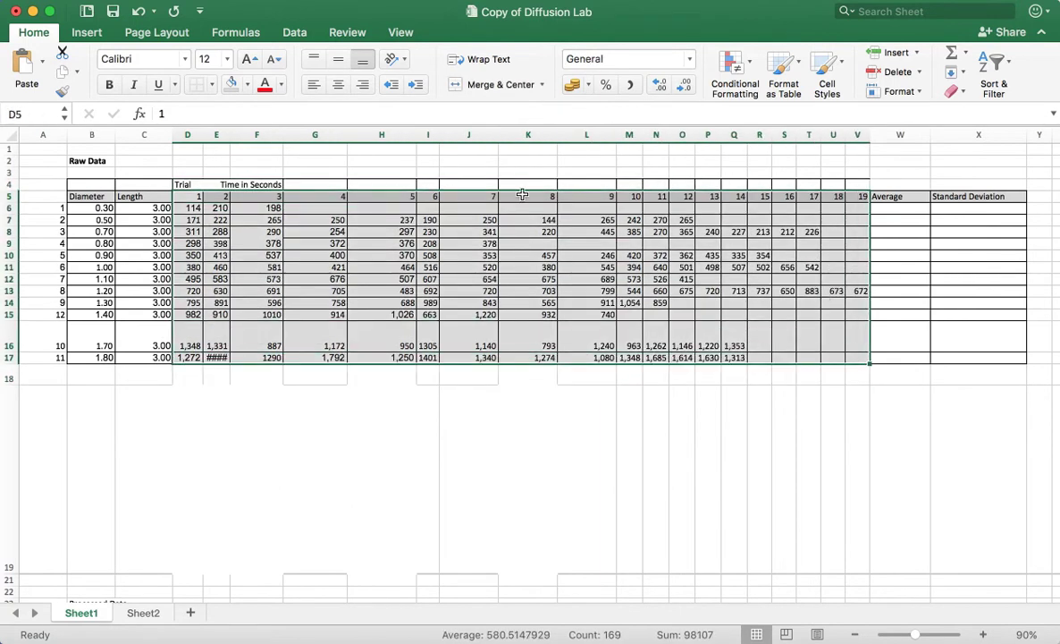
Step: Enter 134, 150 and 180 as the times for trials 4, 5 and 6 in the 0.30 diameter row
left_click(291, 208)
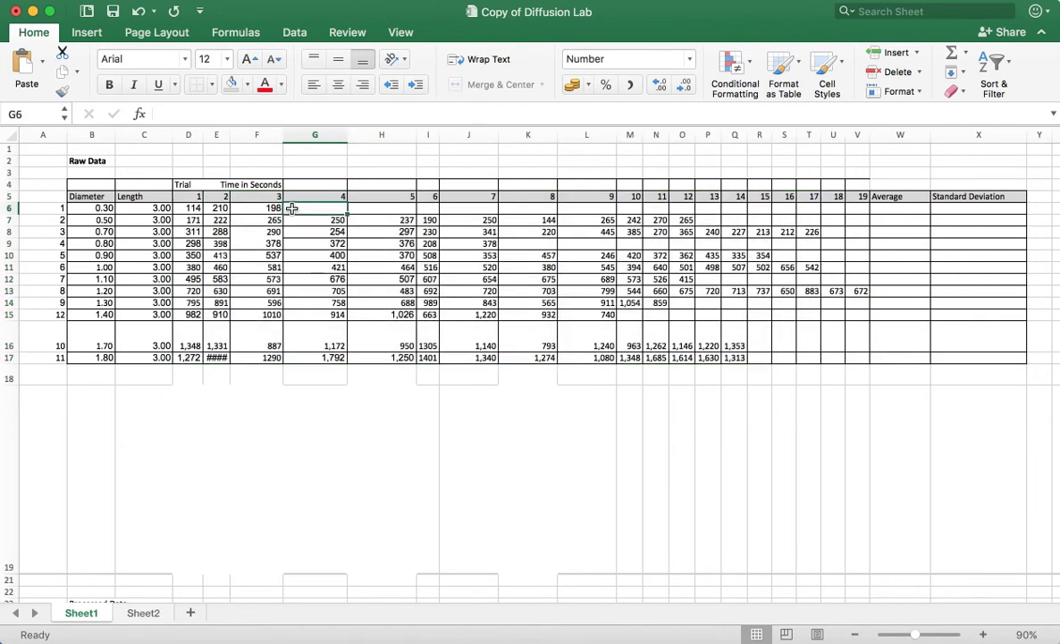
type("1340")
key("BackSpace")
key("Tab")
type("1")
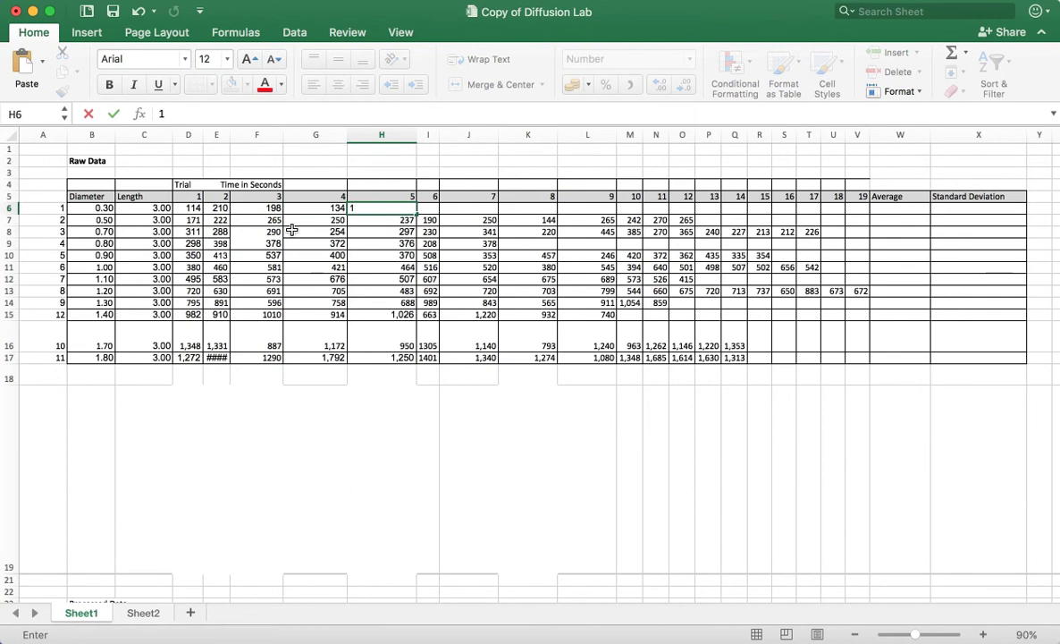
type("50")
key("Tab")
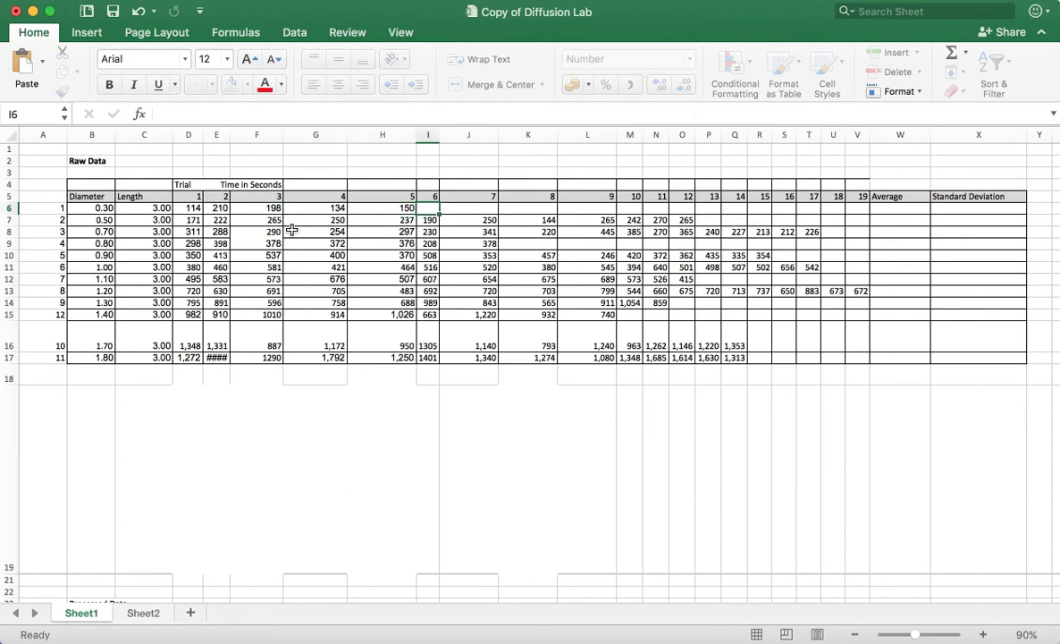
type("180")
key("Return")
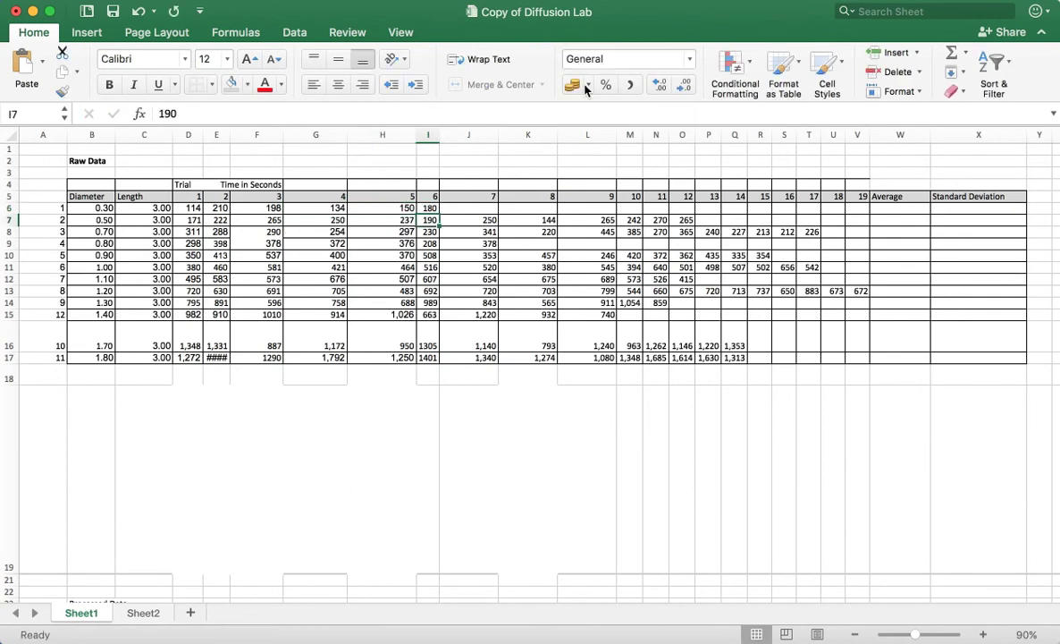
Step: Calculate the average of D6:V6 in W6 with the AVERAGE function and fill the formula down to W17
left_click(891, 210)
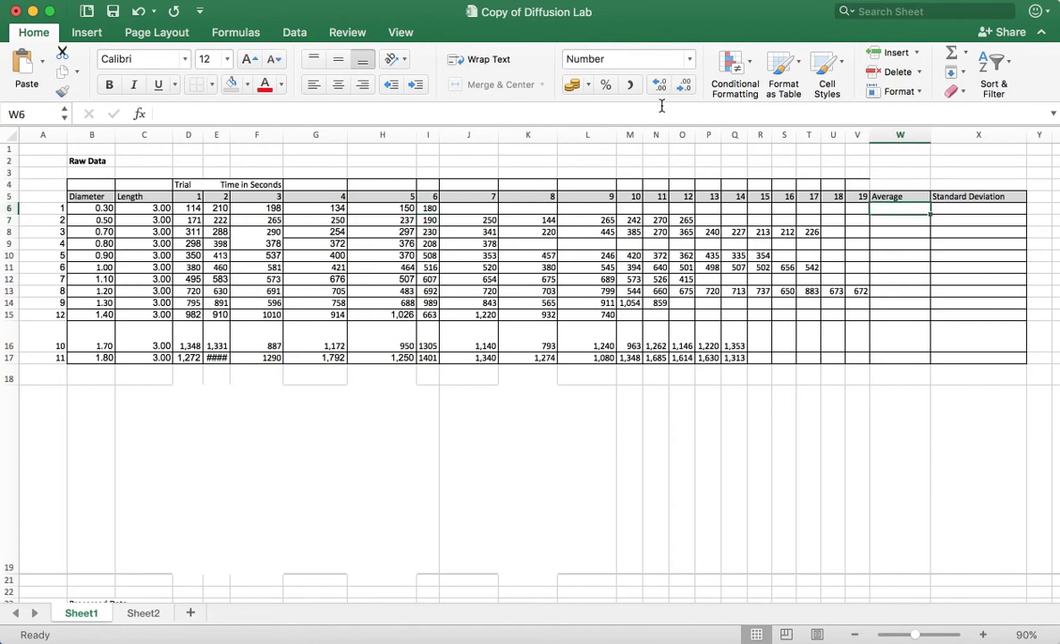
type("=")
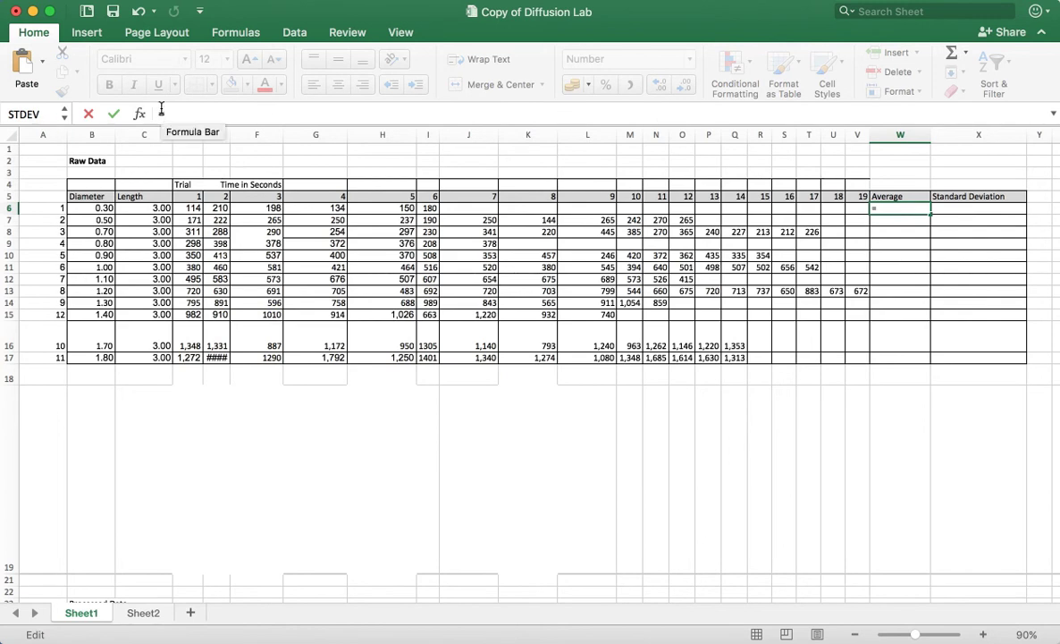
type("a")
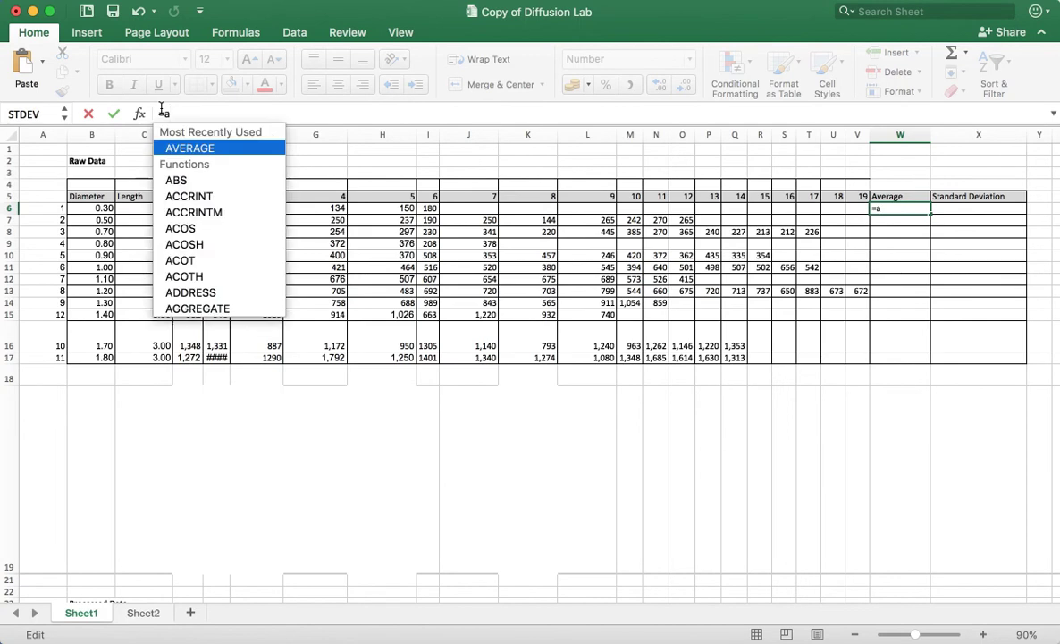
type("verage(")
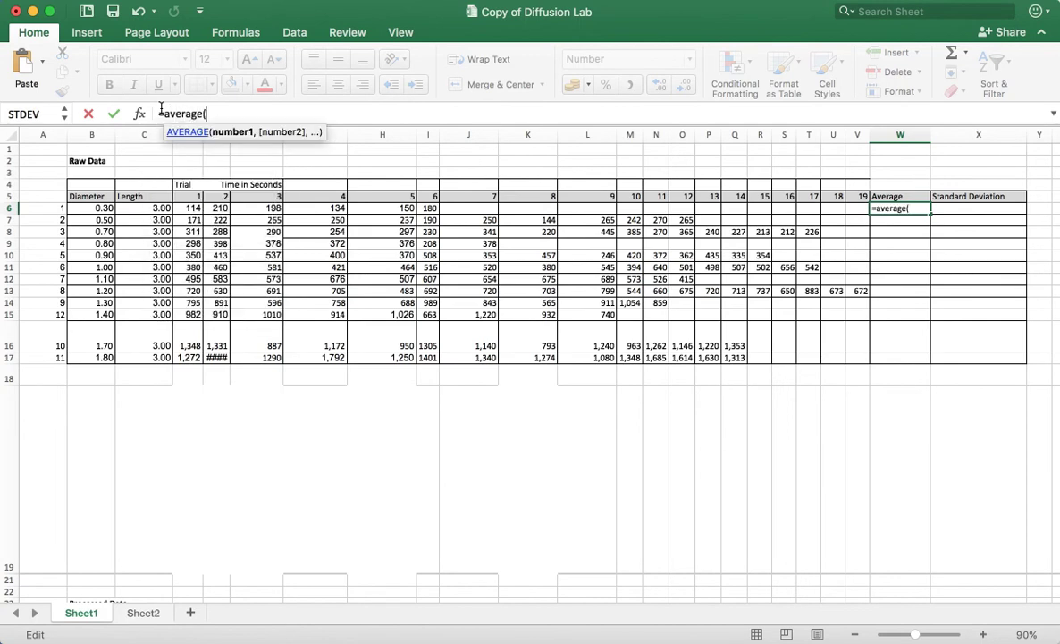
left_click_drag(849, 206, 188, 208)
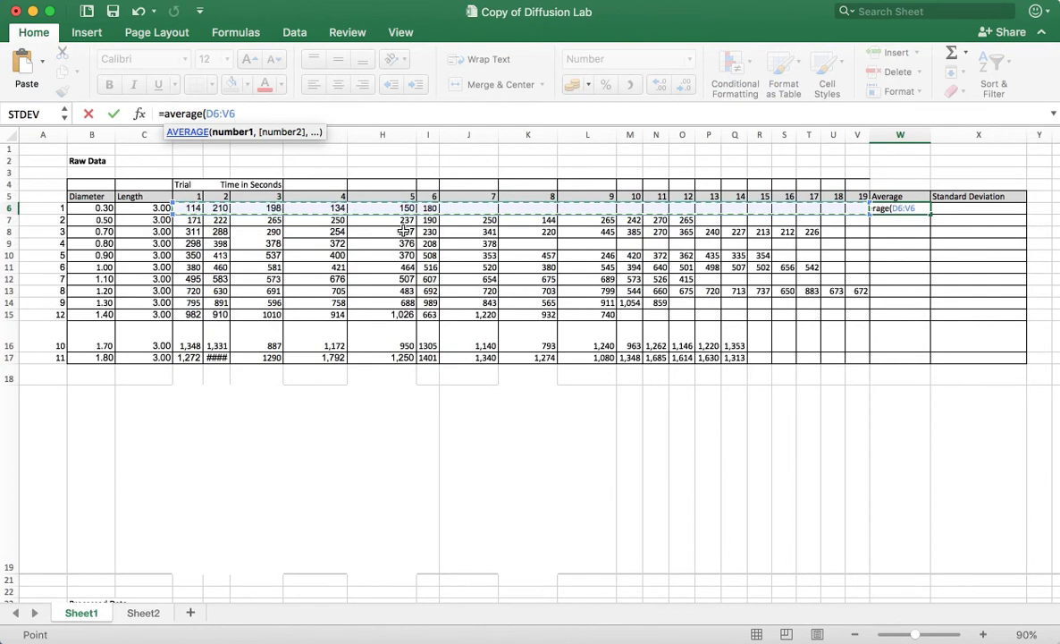
key("Return")
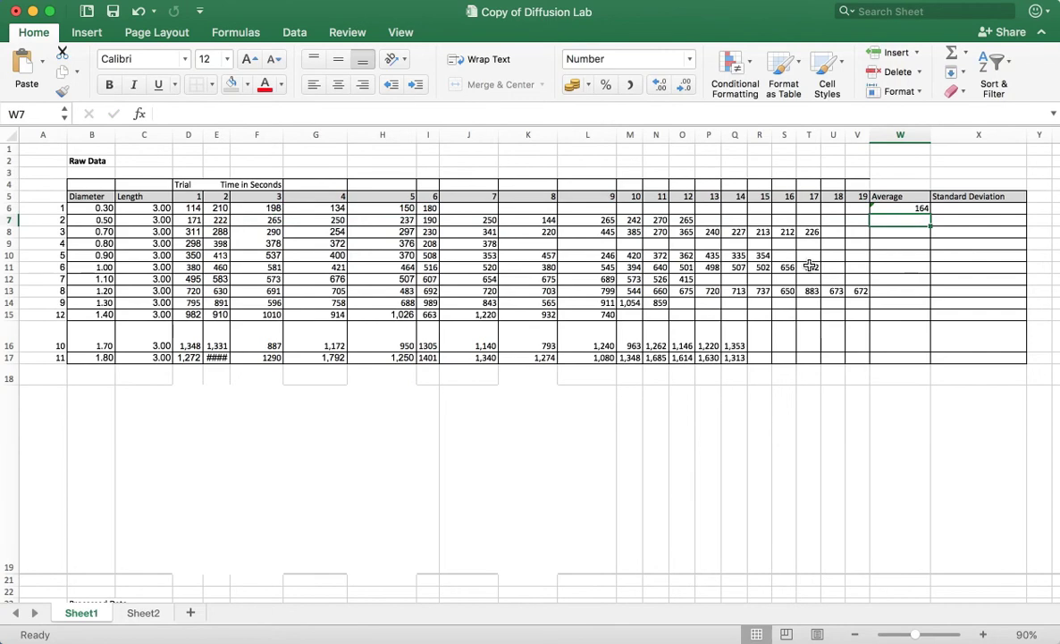
left_click(905, 197)
left_click(922, 209)
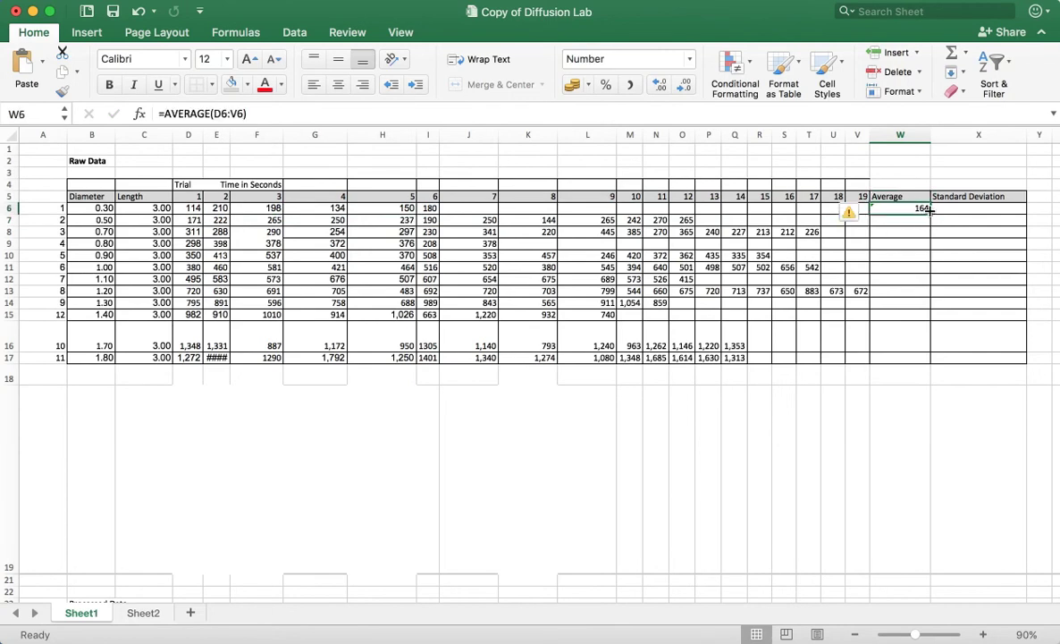
left_click_drag(930, 209, 913, 355)
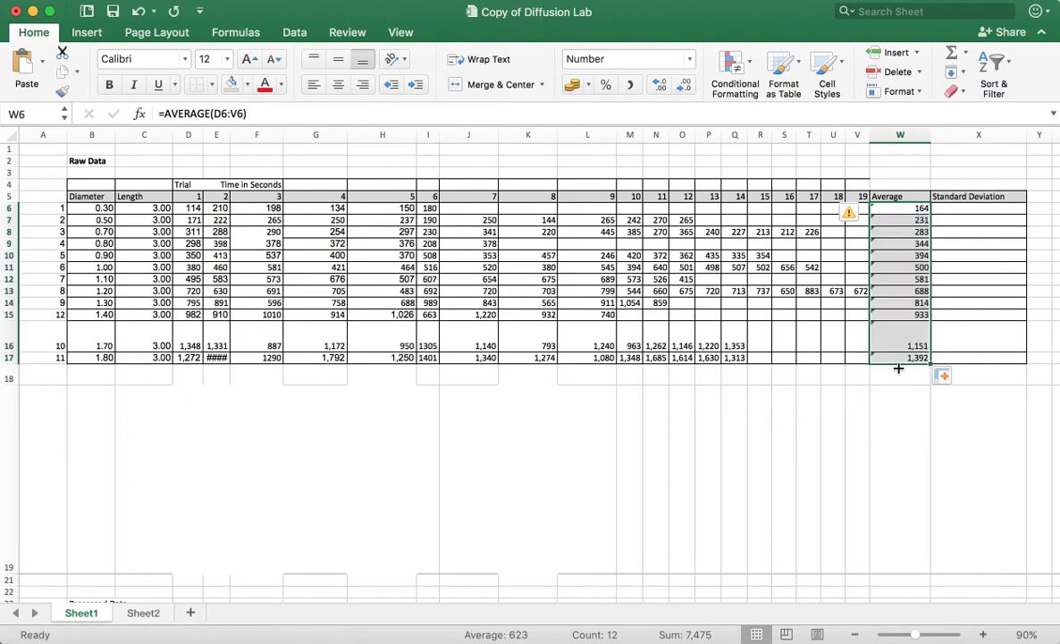
Step: Try entering 0 as the trial 9 time in the 0.30 diameter row, and undo the entry
left_click(654, 215)
key("Up")
key("Left")
key("Left")
key("Left")
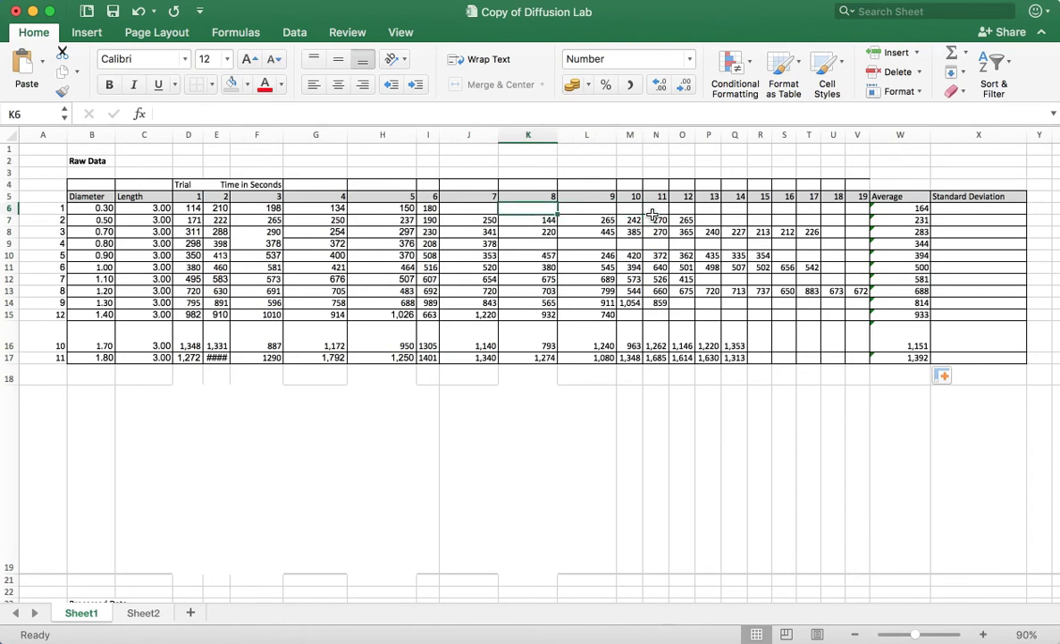
key("Right")
type("0")
key("Return")
key("Right")
key("Right")
key("Right")
key("Right")
key("Right")
key("Right")
key("Right")
key("Right")
key("Right")
key("super+z")
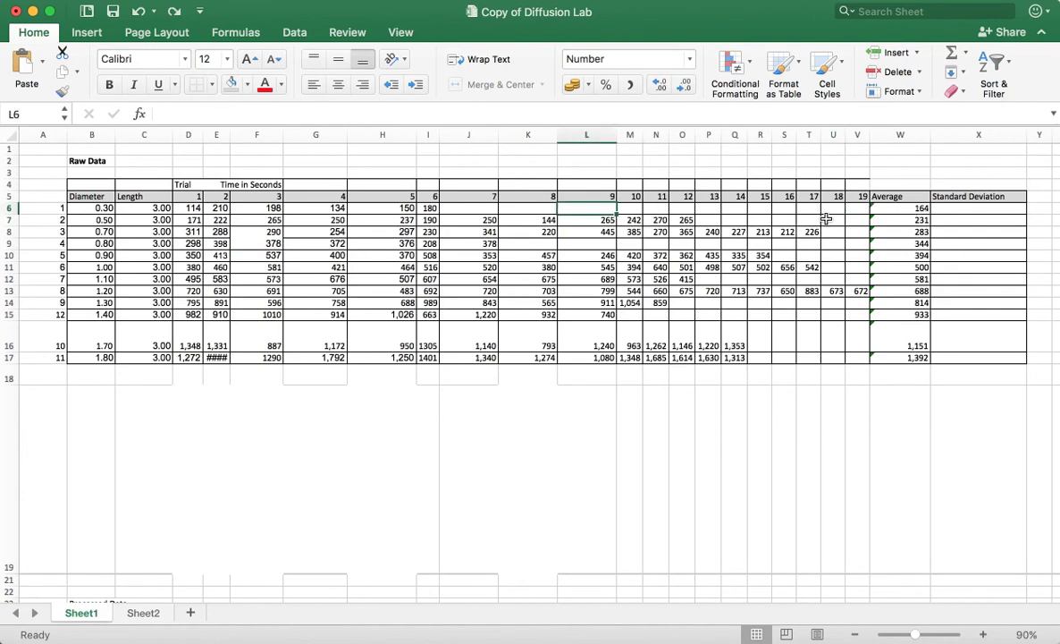
Step: Calculate the standard deviation of D6:V6 in X6 with the STDEV function and fill the formula down to X17
left_click(962, 207)
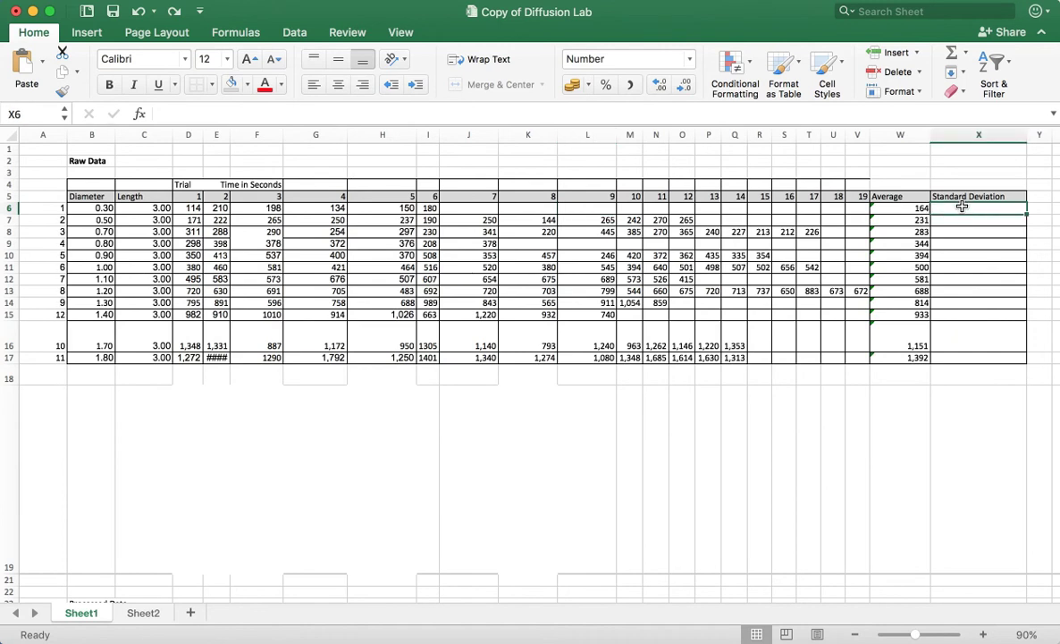
type("=")
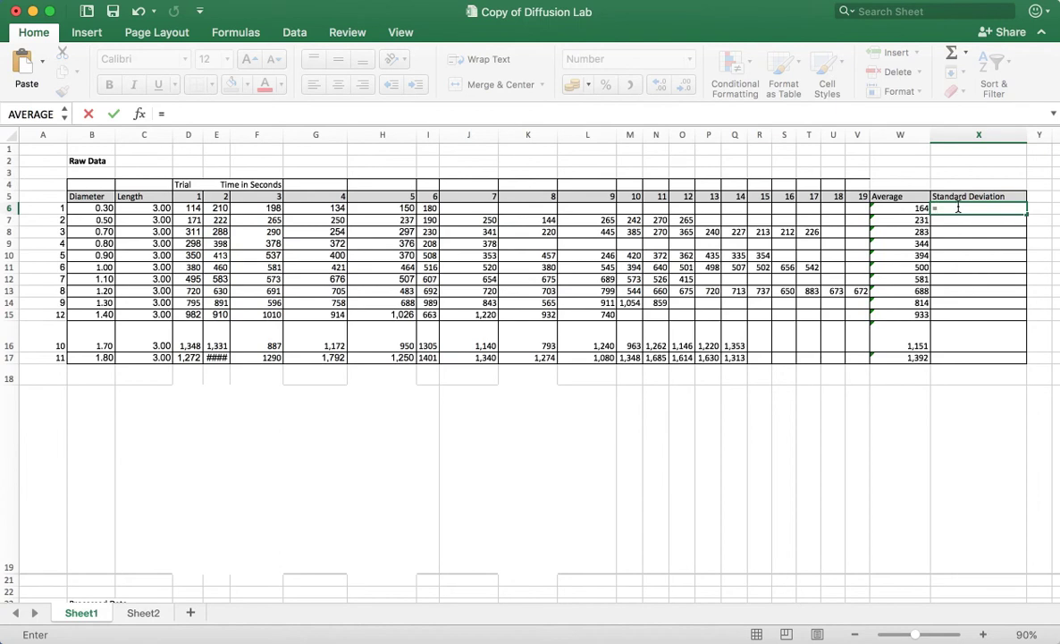
left_click_drag(171, 112, 145, 111)
type("st")
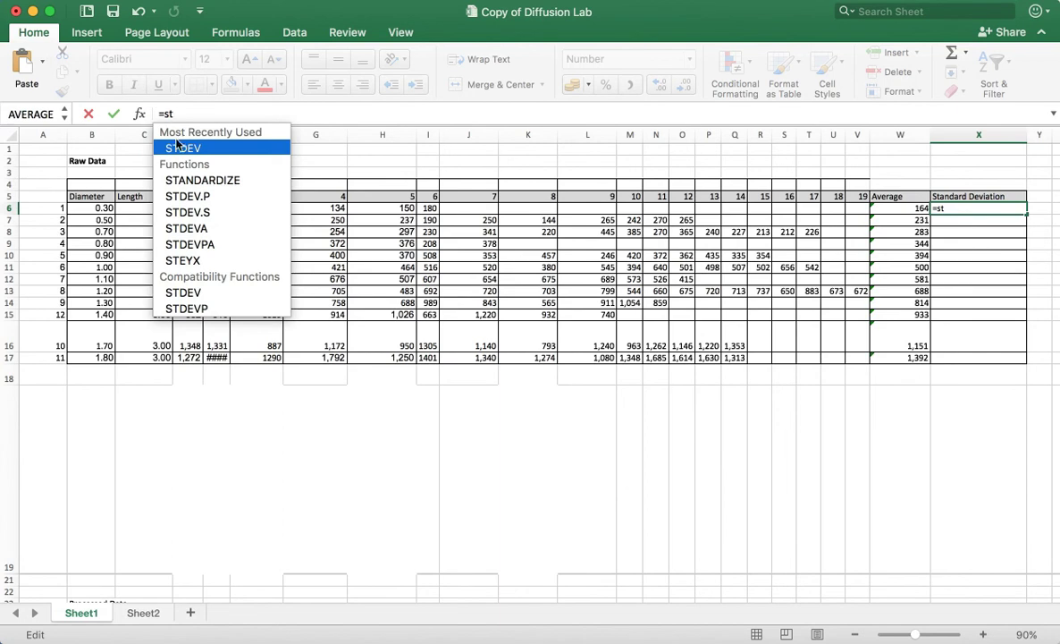
double_click(177, 147)
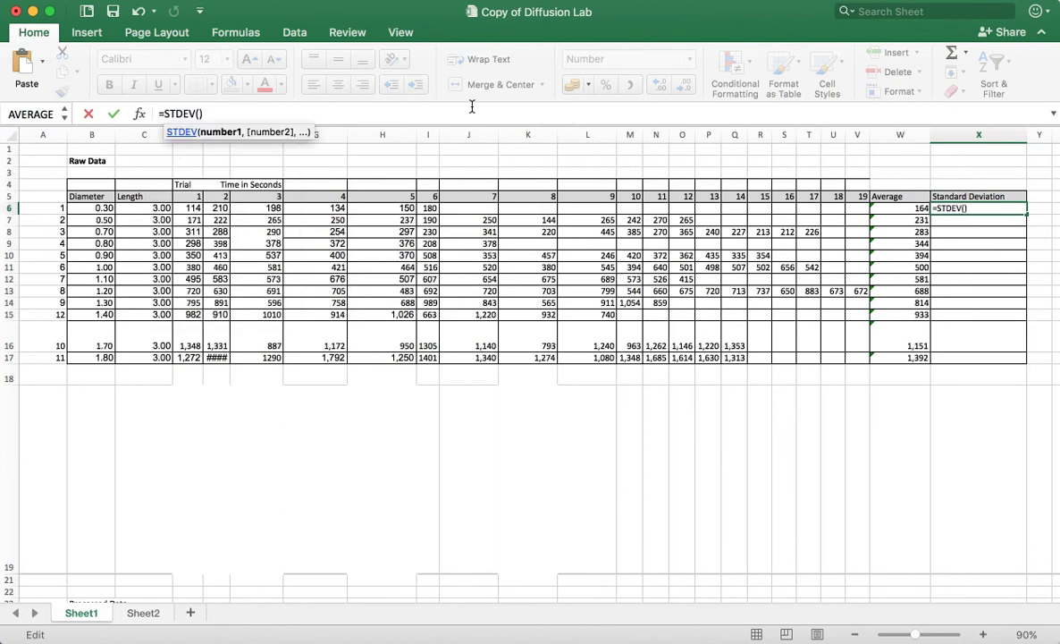
left_click(851, 210)
left_click_drag(851, 209, 194, 215)
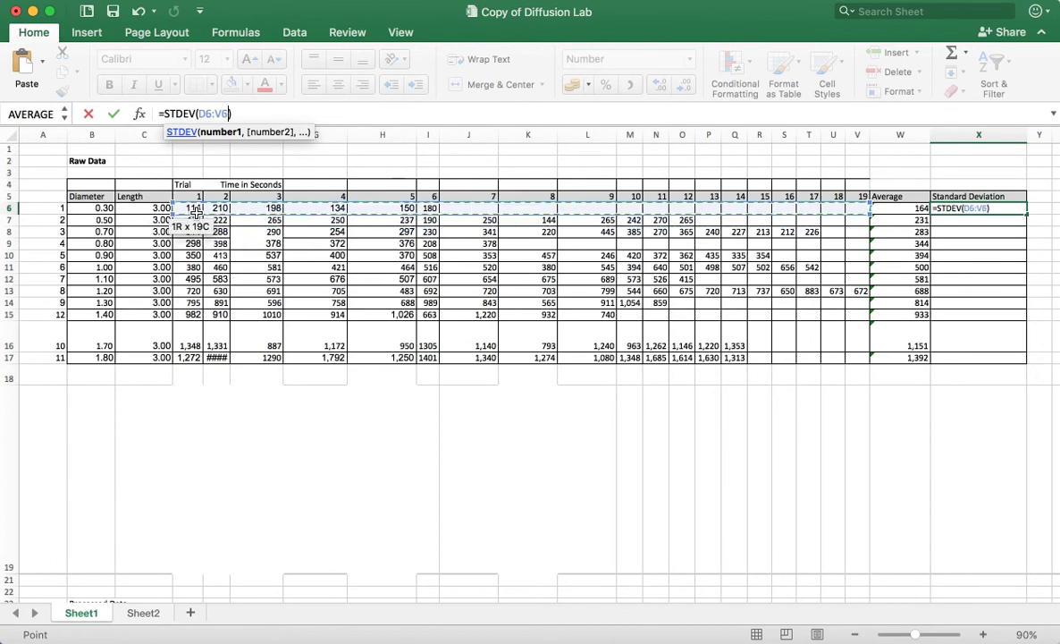
key("Return")
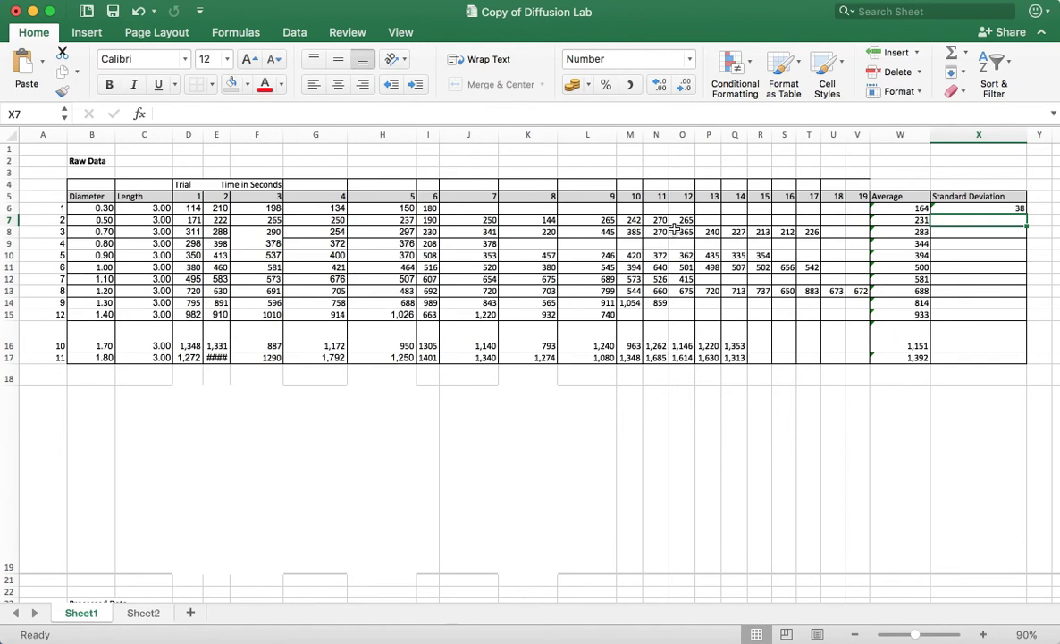
left_click(1016, 207)
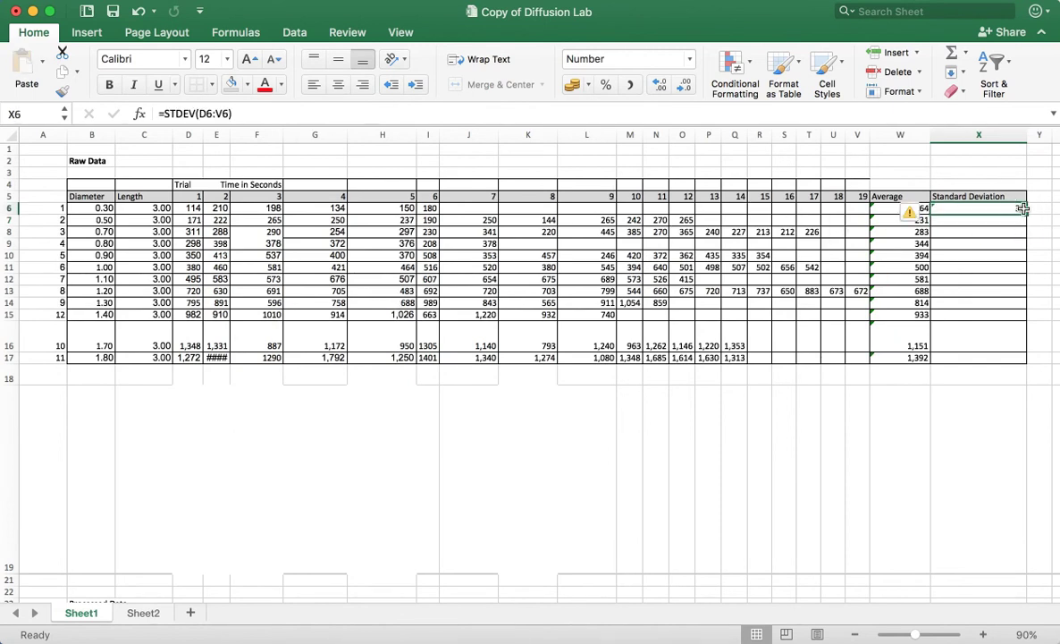
left_click_drag(1028, 213, 966, 358)
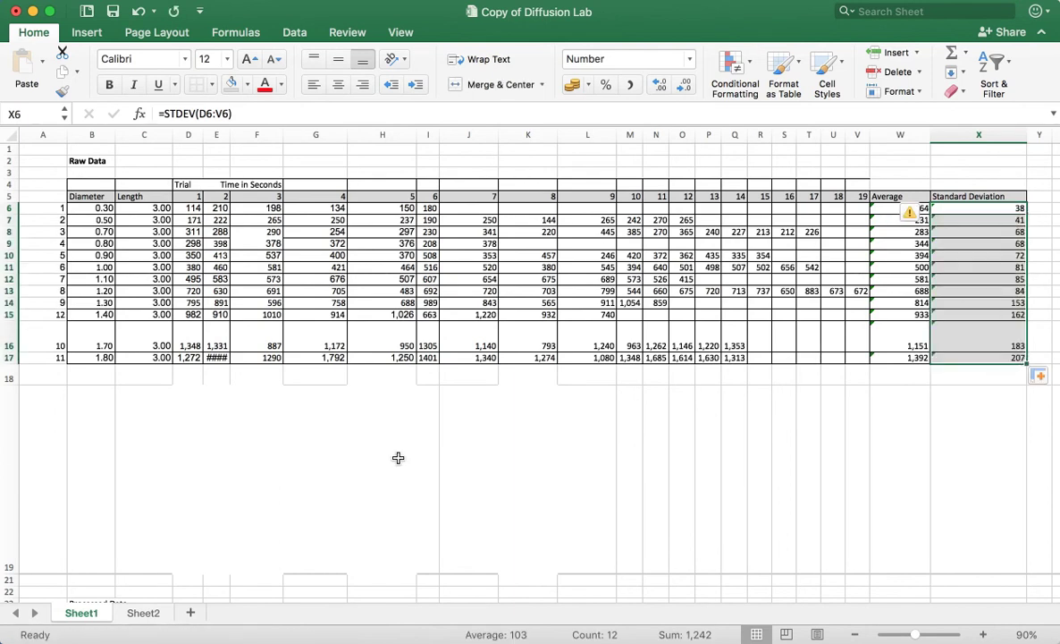
Step: Widen column E so that the trial 2 value in row 17 fits in its cell
left_click(216, 358)
left_click(213, 367)
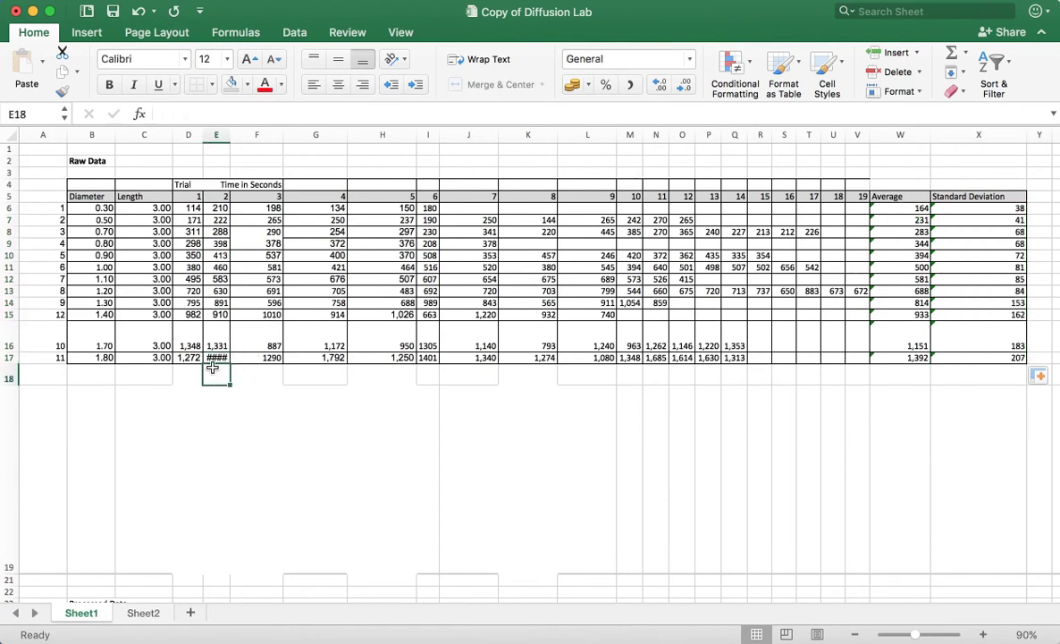
left_click(206, 359)
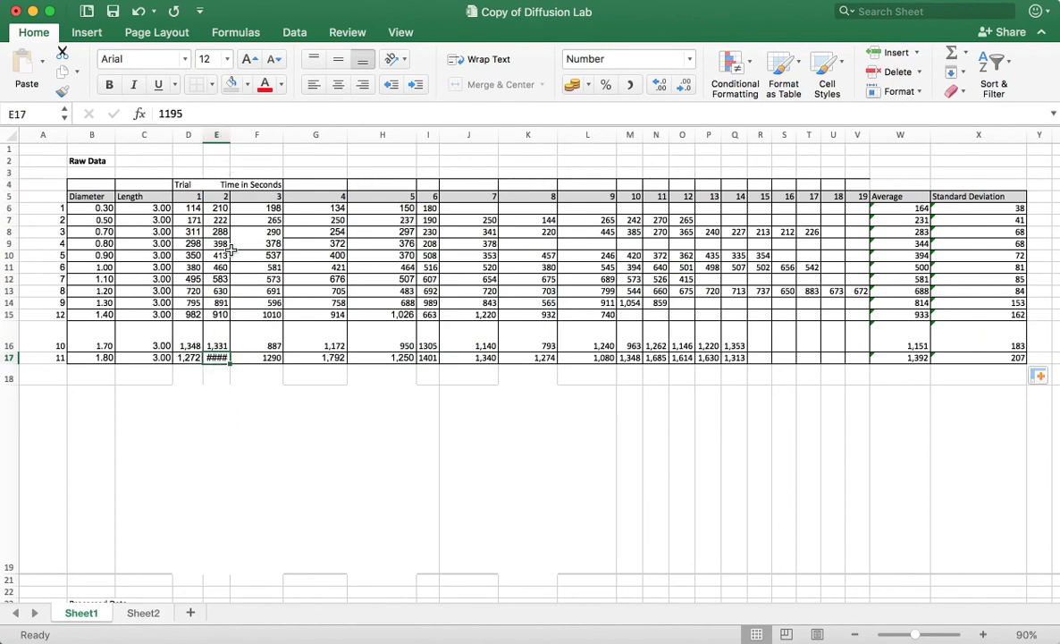
left_click_drag(230, 135, 241, 135)
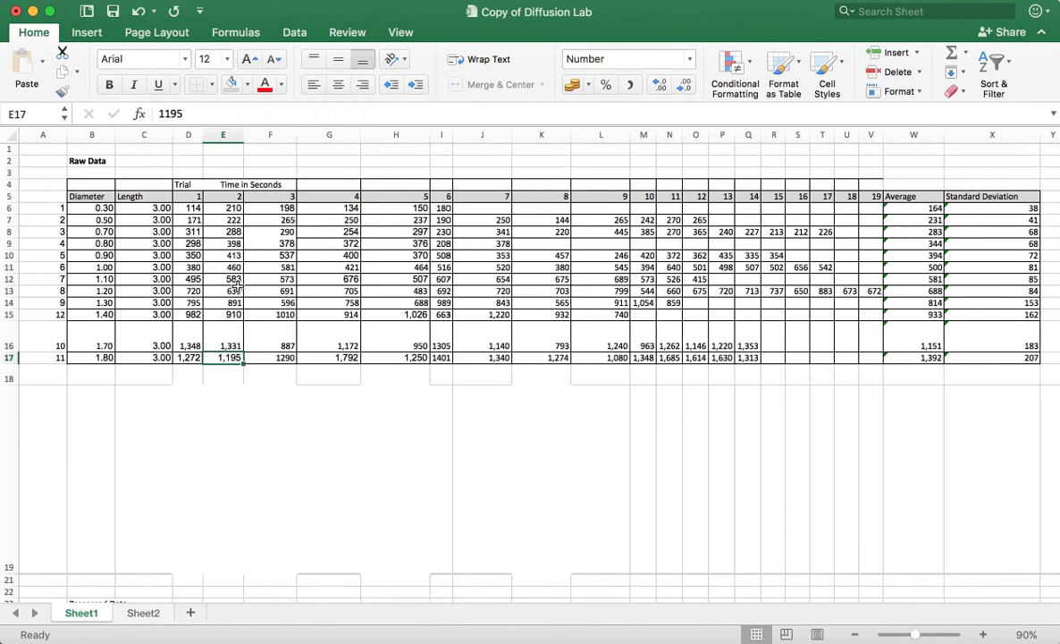
Step: Add a new worksheet to the workbook and return to Sheet1
left_click(190, 614)
left_click(81, 613)
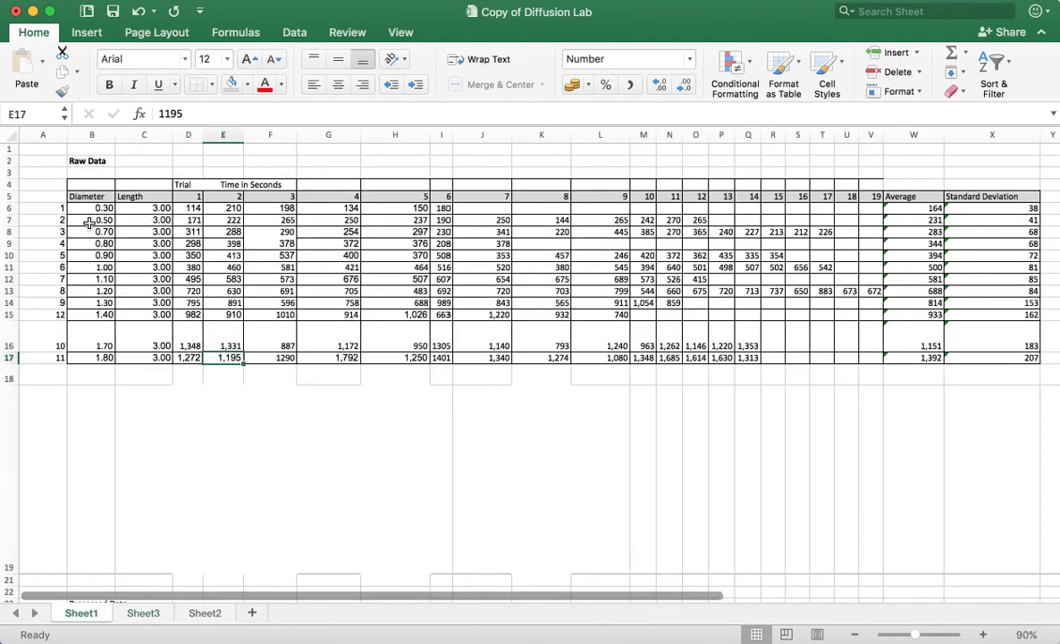
left_click_drag(95, 185, 90, 358)
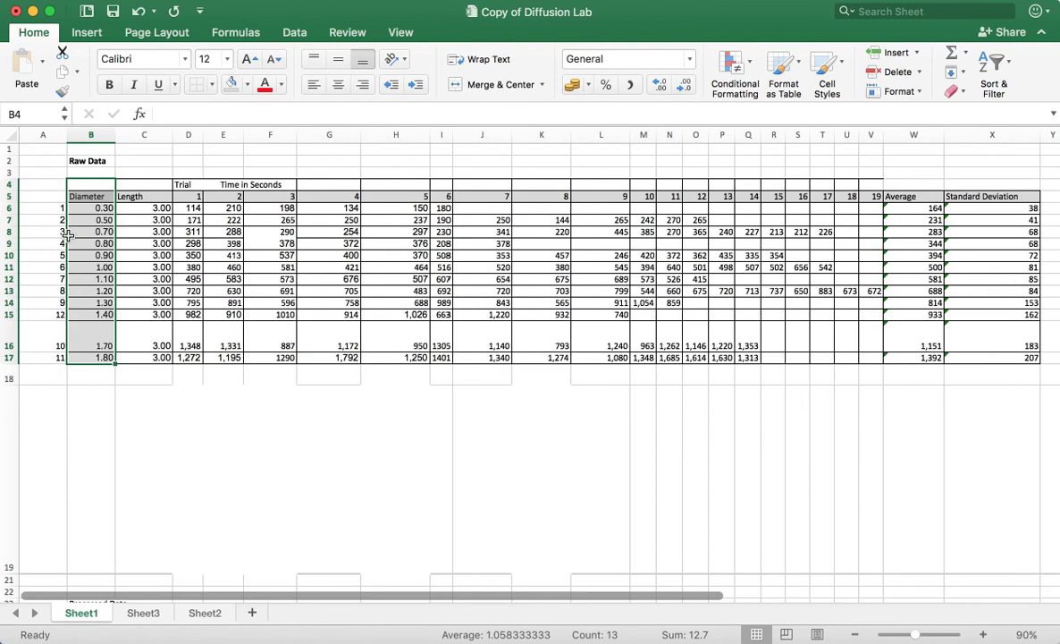
left_click(93, 231)
left_click_drag(141, 203, 143, 339)
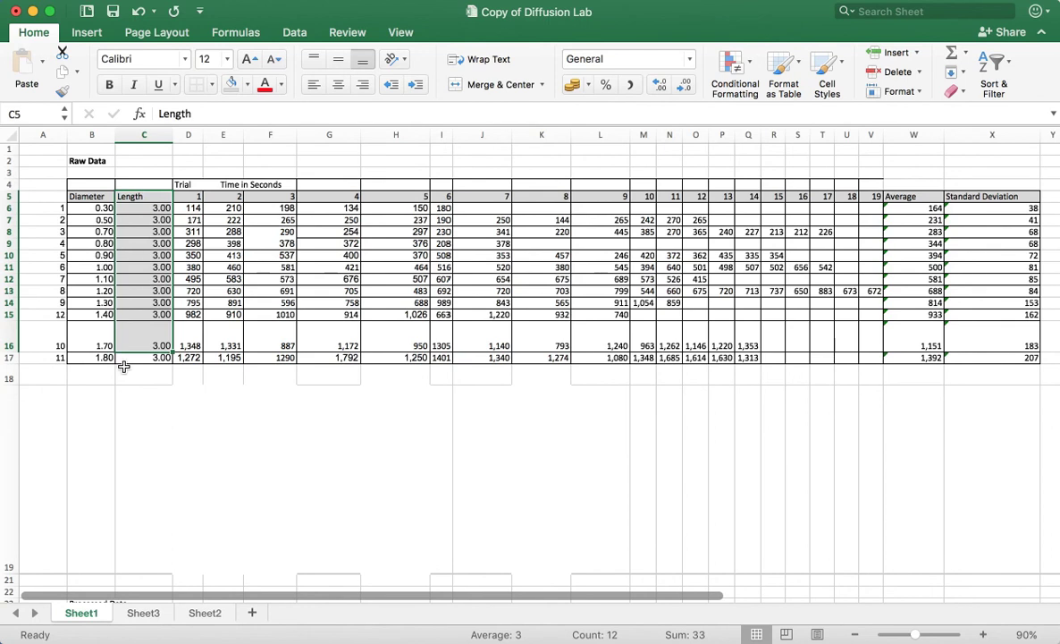
Step: Copy the Diameter column B5:B17 from Sheet1 and paste it as values only into Sheet3 starting at B3
left_click_drag(92, 196, 88, 357)
key("super+c")
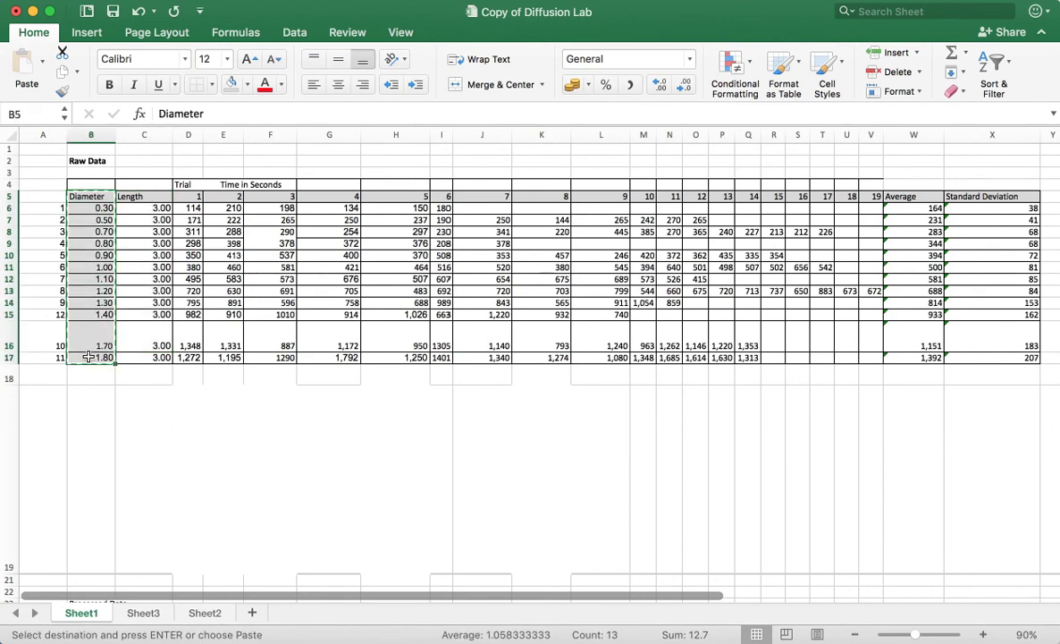
left_click(157, 612)
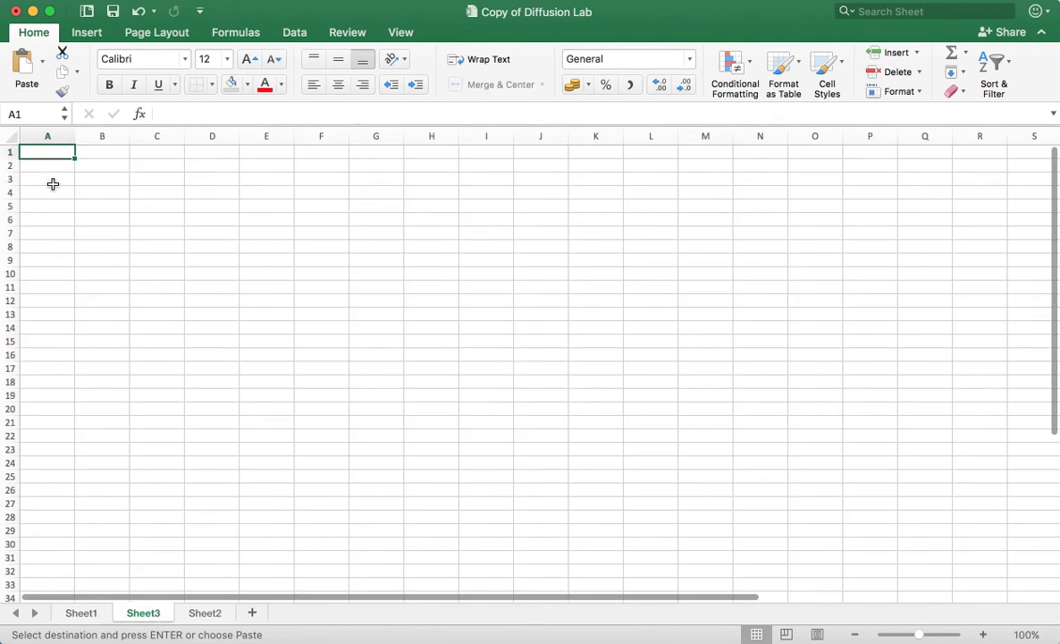
left_click(88, 182)
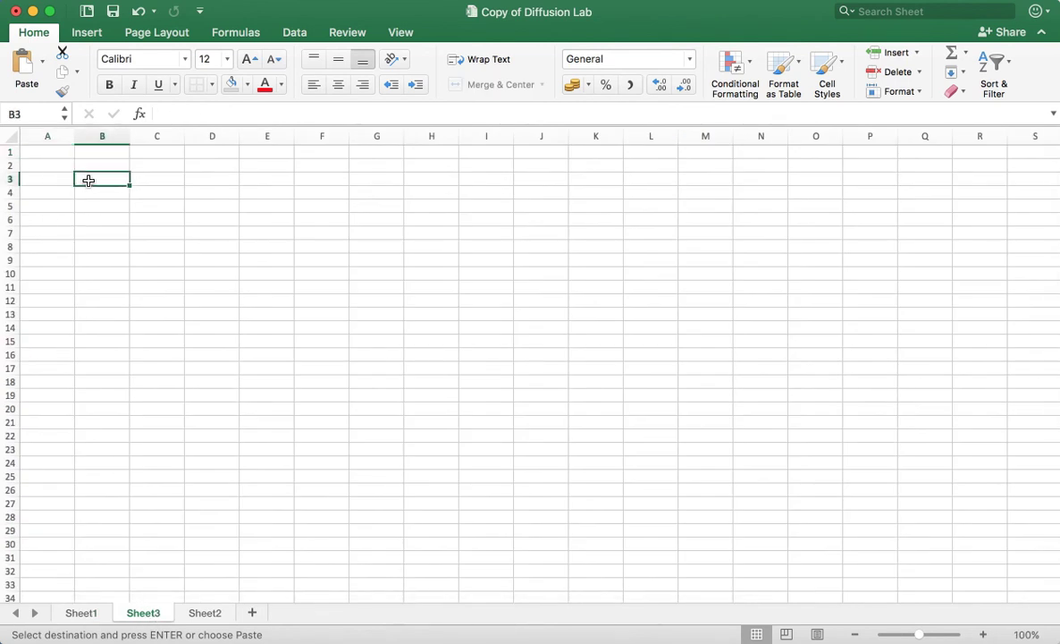
left_click(93, 33)
left_click(106, 0)
mouse_move(134, 1)
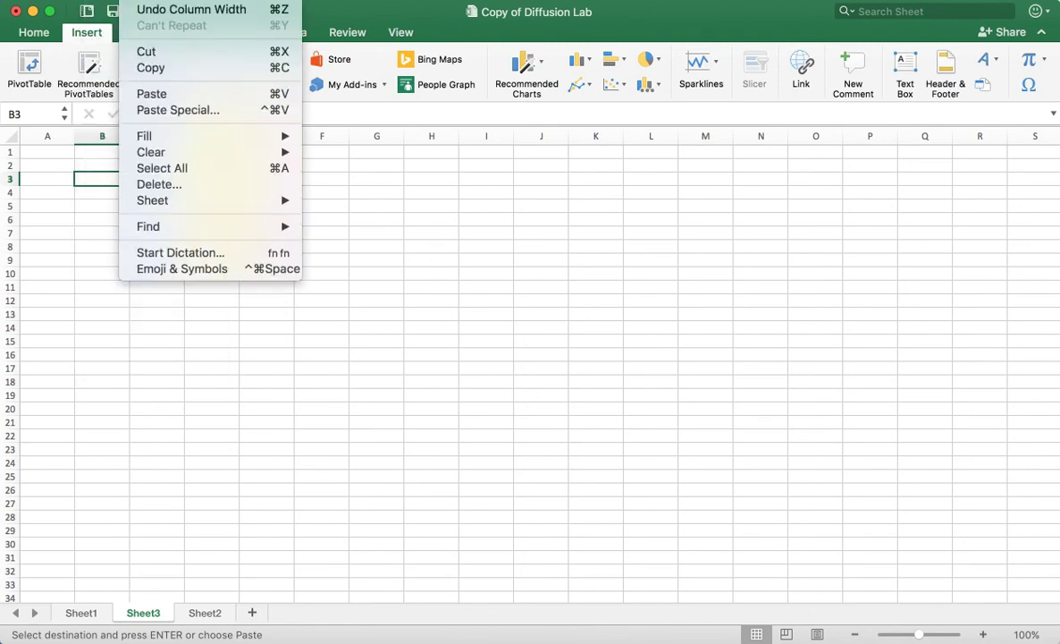
left_click(177, 109)
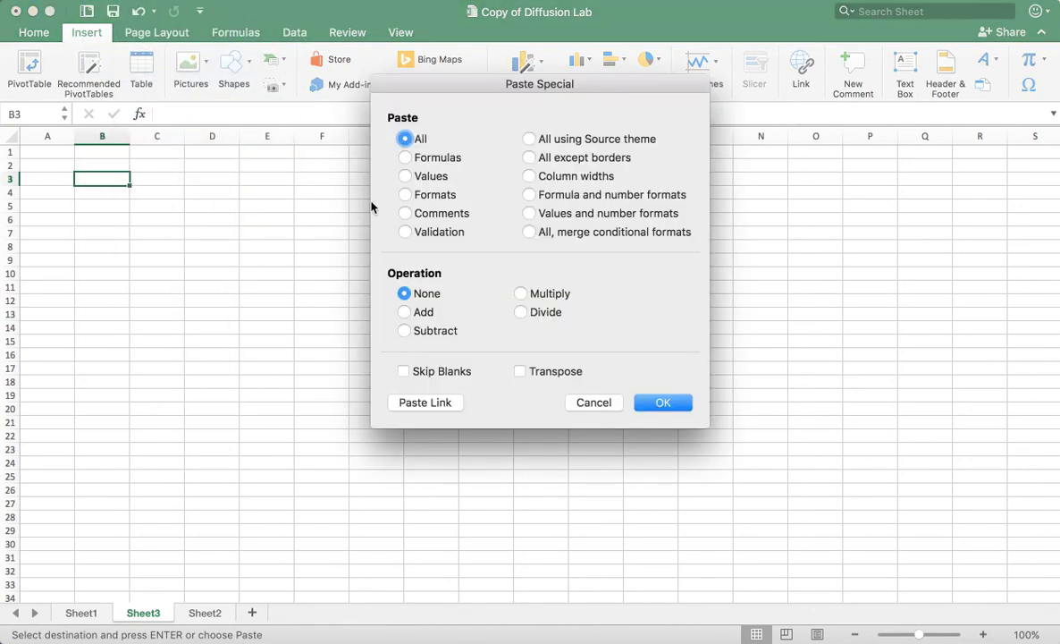
left_click(407, 178)
left_click(662, 402)
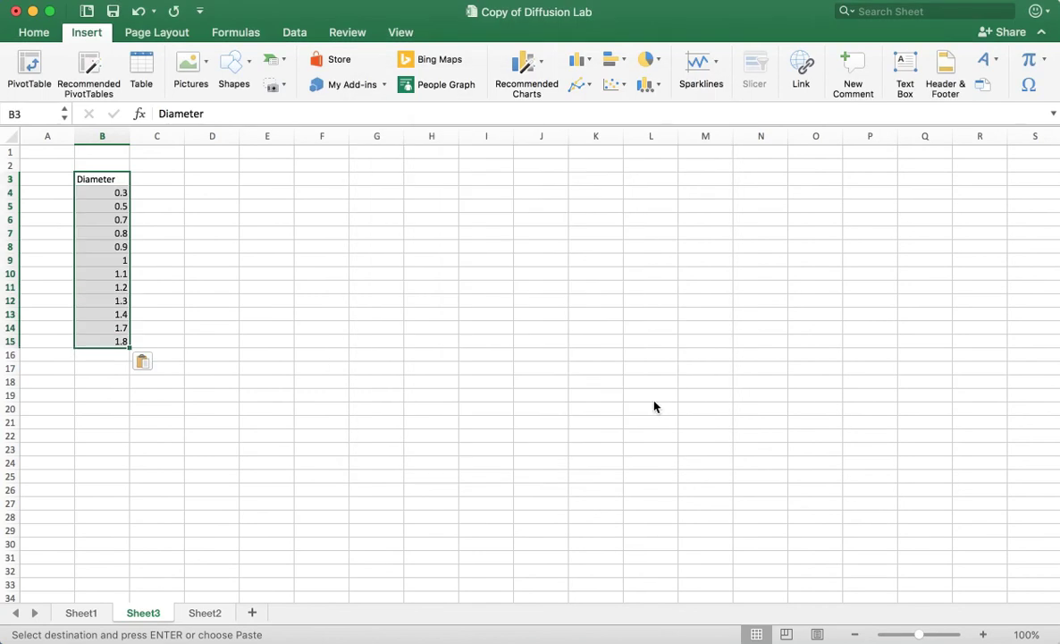
Step: Copy the Average and Standard Deviation columns W5:X17 on Sheet1 and select cell C3 on Sheet3
left_click(81, 613)
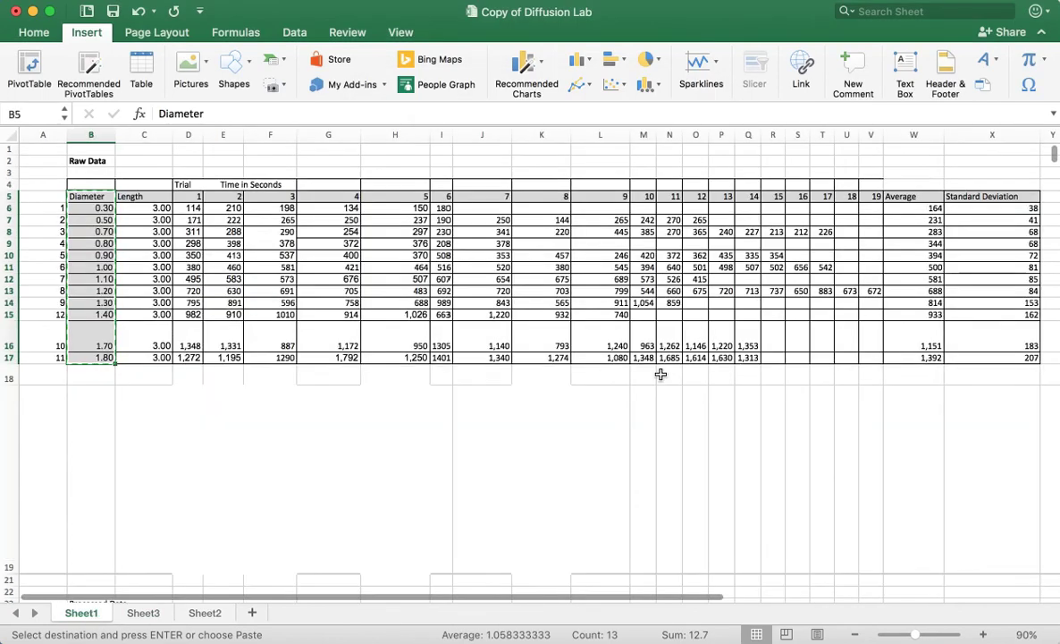
left_click_drag(903, 196, 1020, 355)
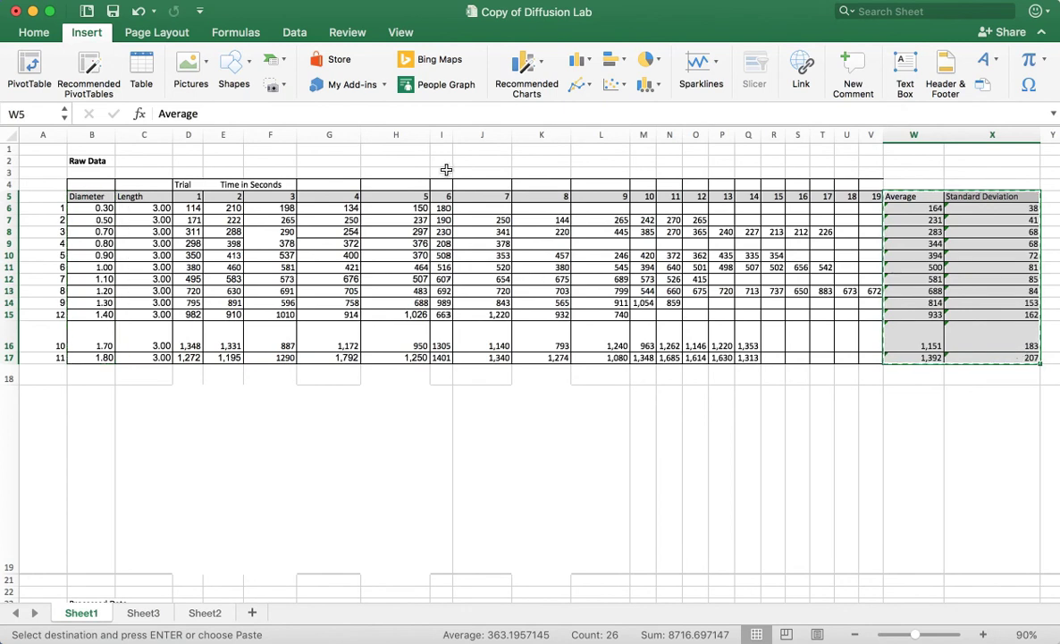
left_click(143, 613)
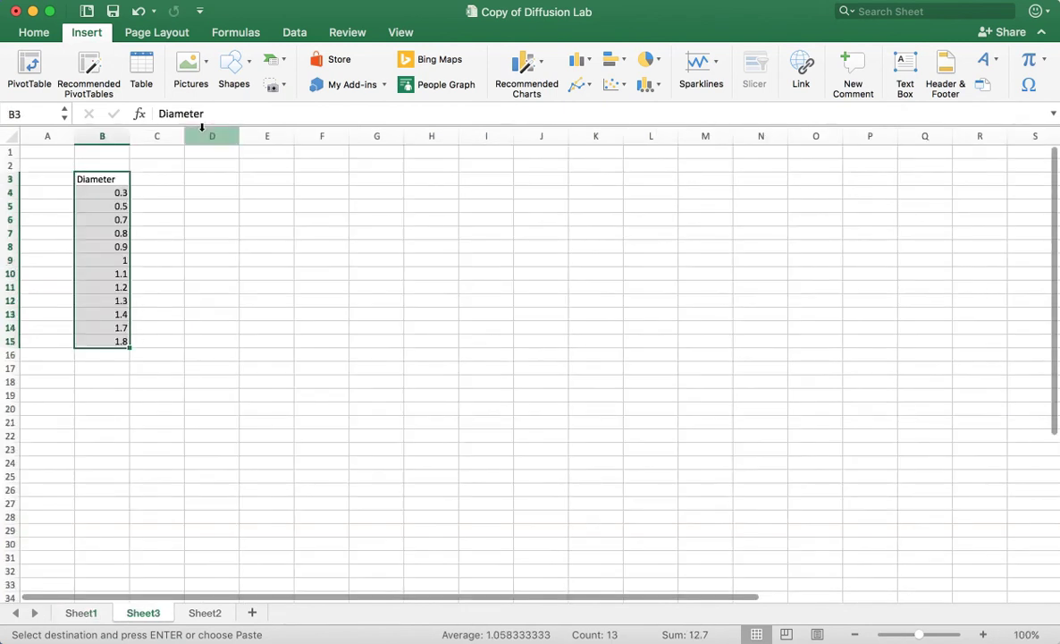
left_click(175, 171)
Step: Try a regular paste of the copied Average and Standard Deviation columns at C3, check the formula in C4, and undo the paste
key("super+v")
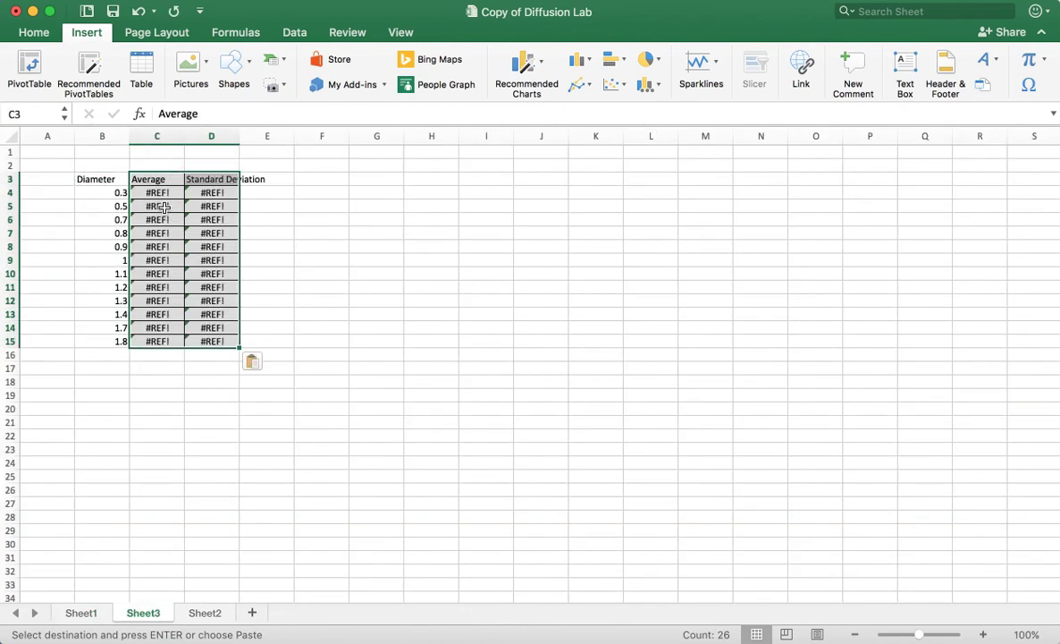
left_click(158, 191)
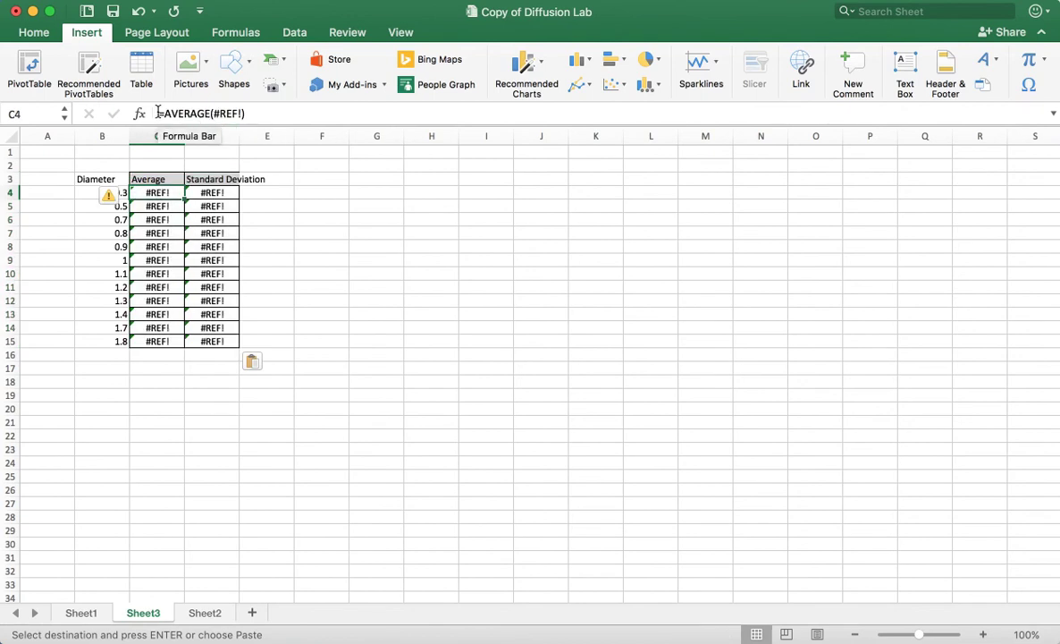
key("super+z")
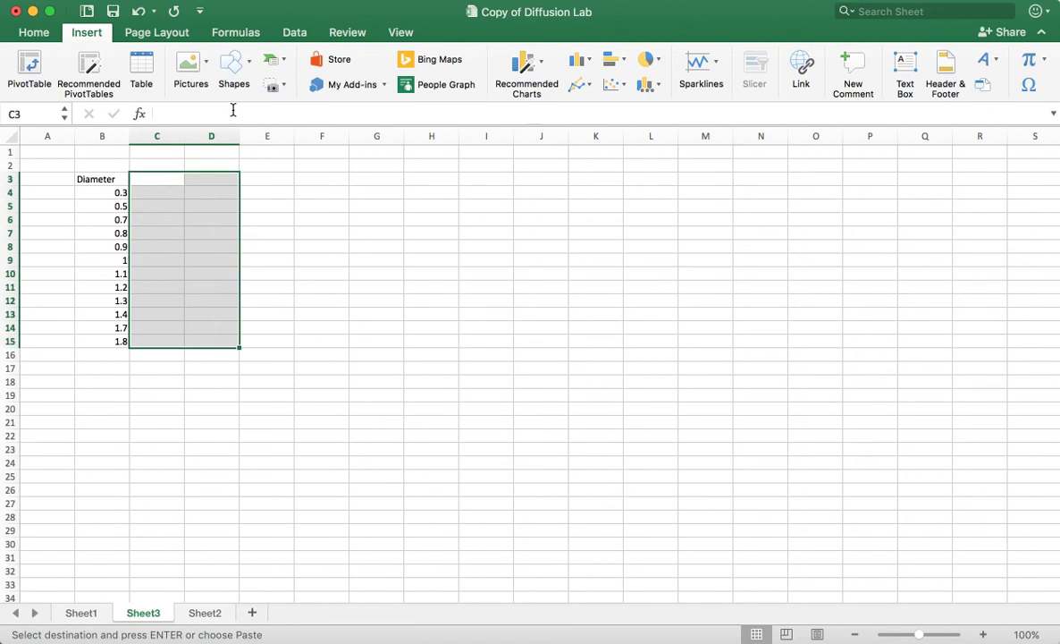
Step: Paste the copied Average and Standard Deviation columns as values only at C3 and widen column D to fit its heading
left_click(143, 2)
left_click(183, 109)
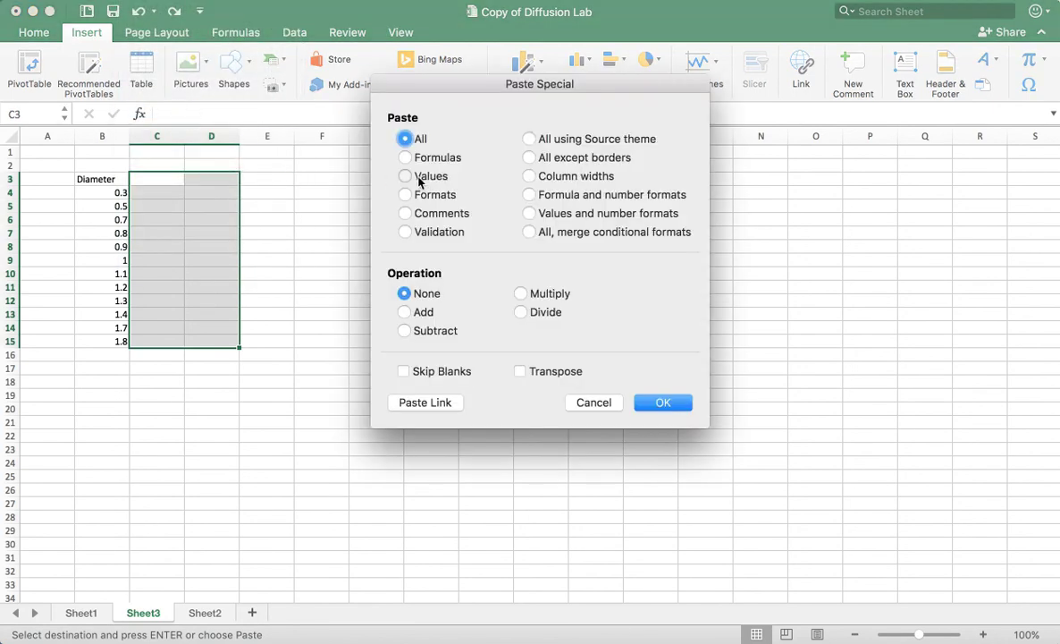
left_click(420, 177)
left_click(665, 404)
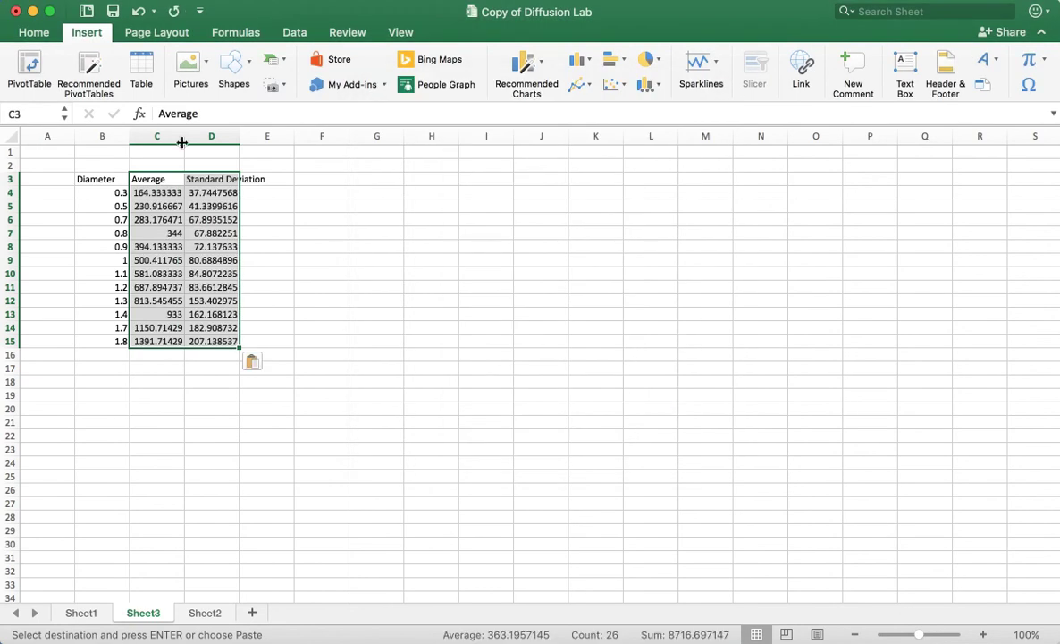
left_click_drag(242, 138, 276, 138)
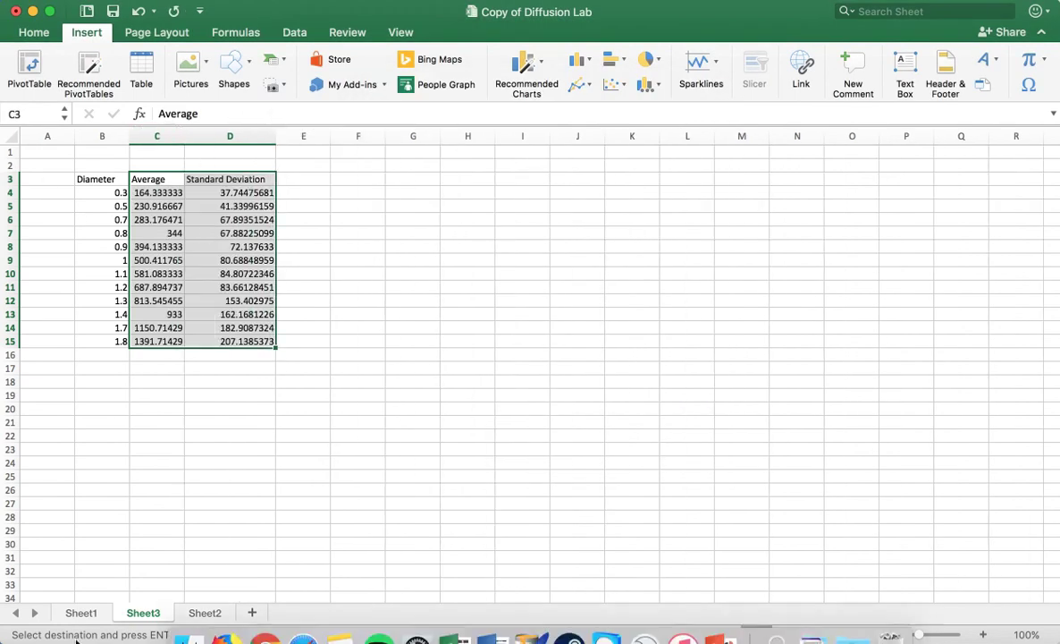
left_click(82, 612)
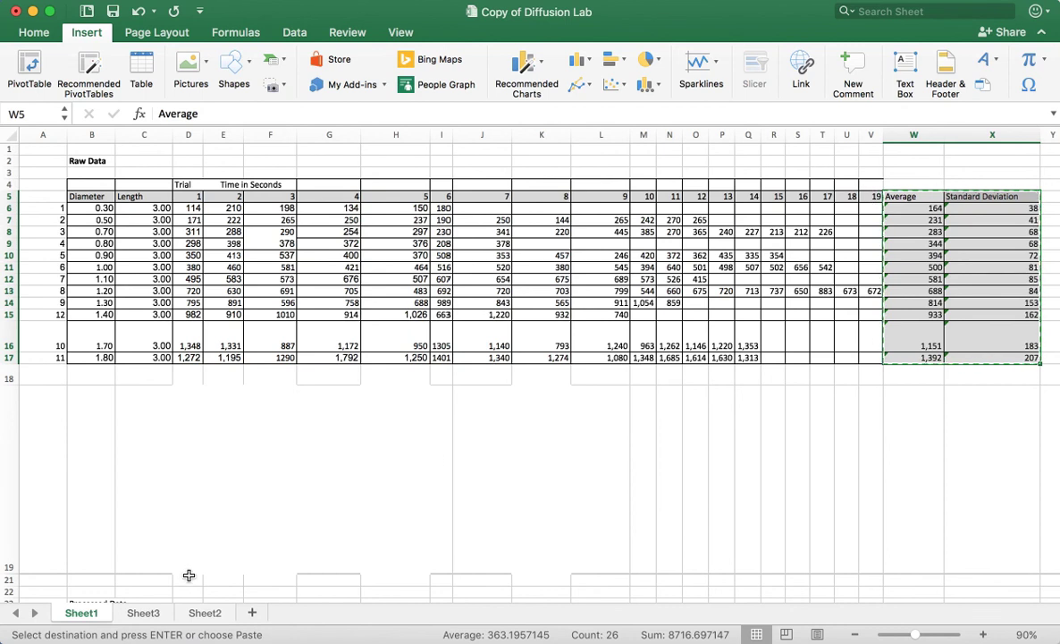
left_click(141, 613)
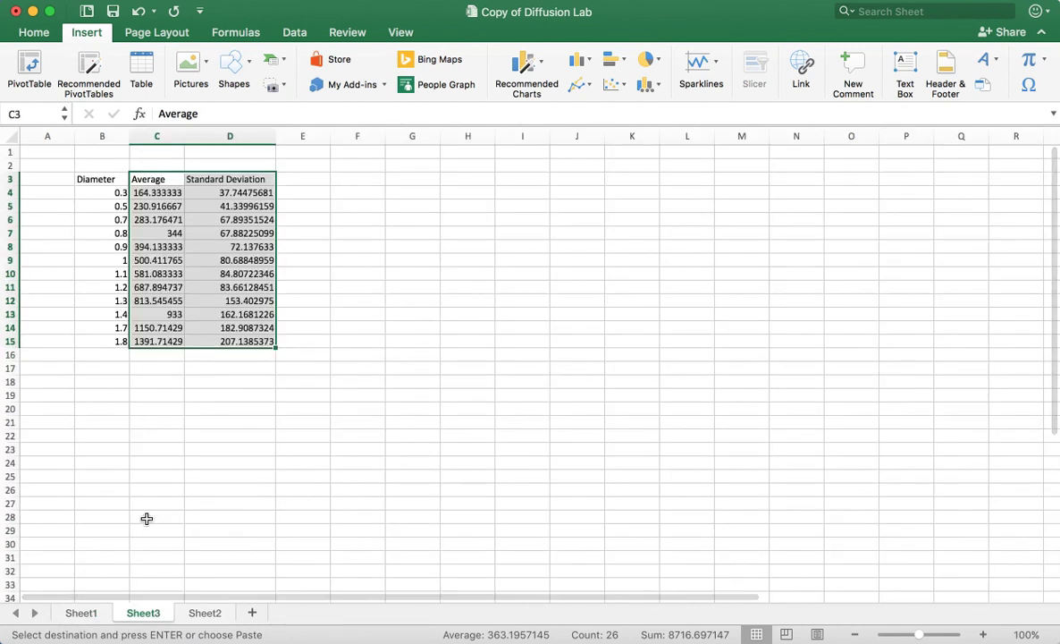
left_click(82, 614)
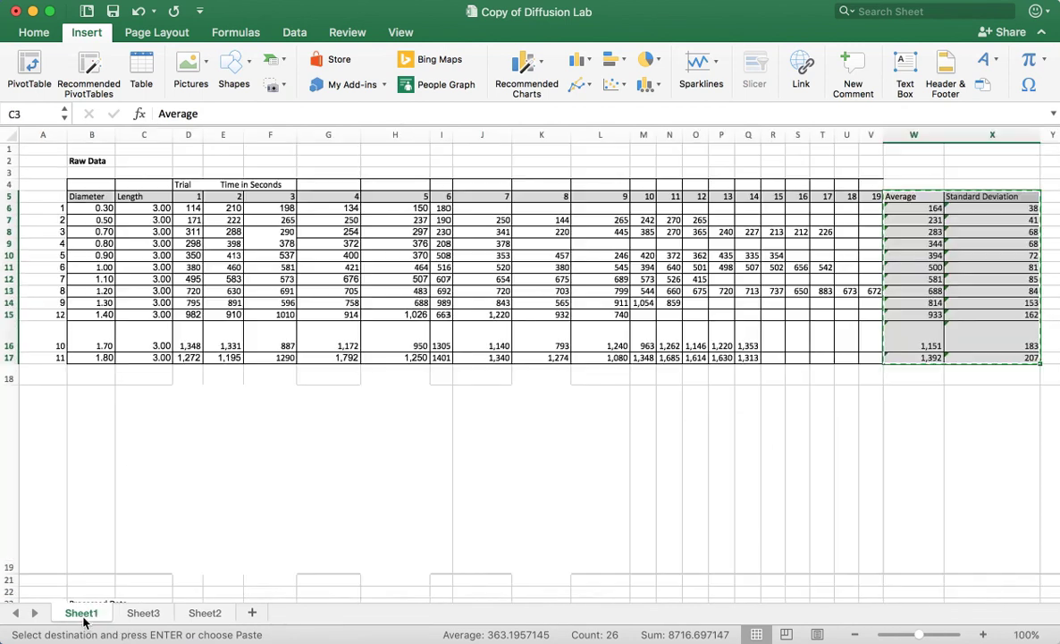
left_click(519, 1)
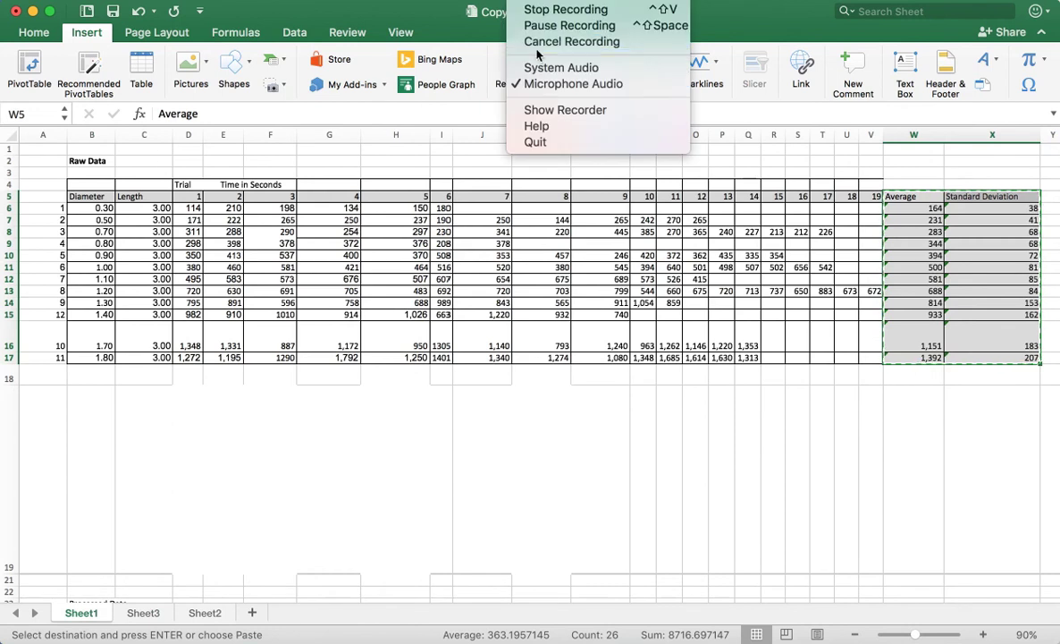